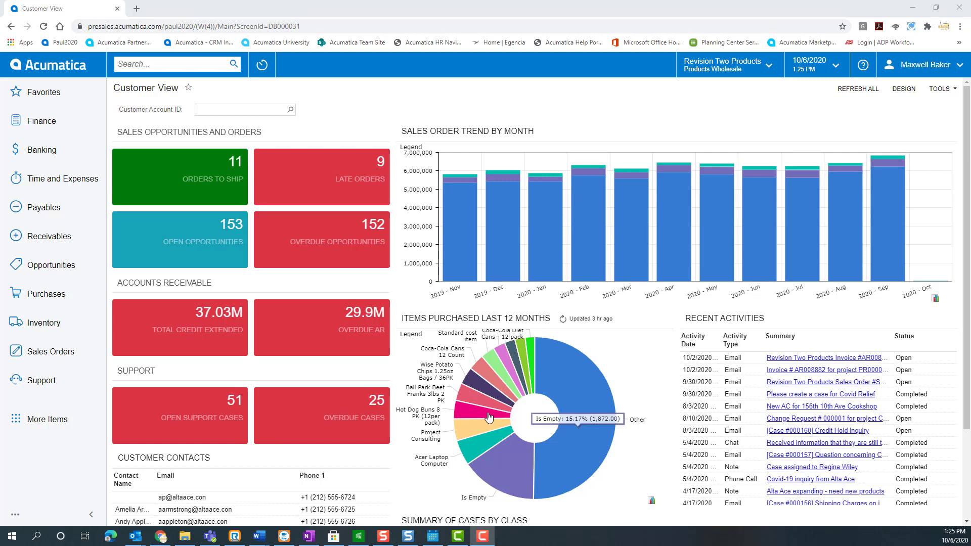
# Find the DYMOSCALE scale in Scales (SM206530), then open My Profile showing it as default.
pyautogui.click(165, 65)
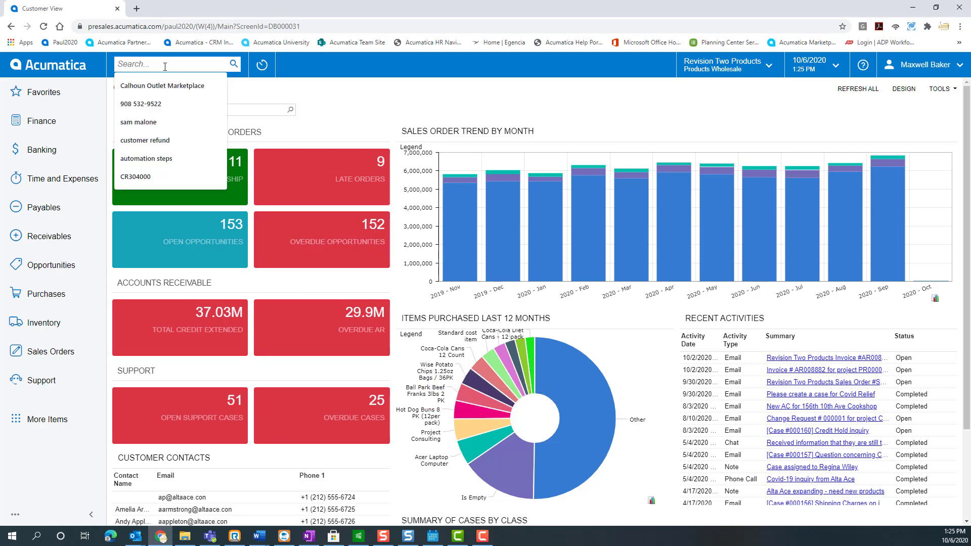
pyautogui.write('scale')
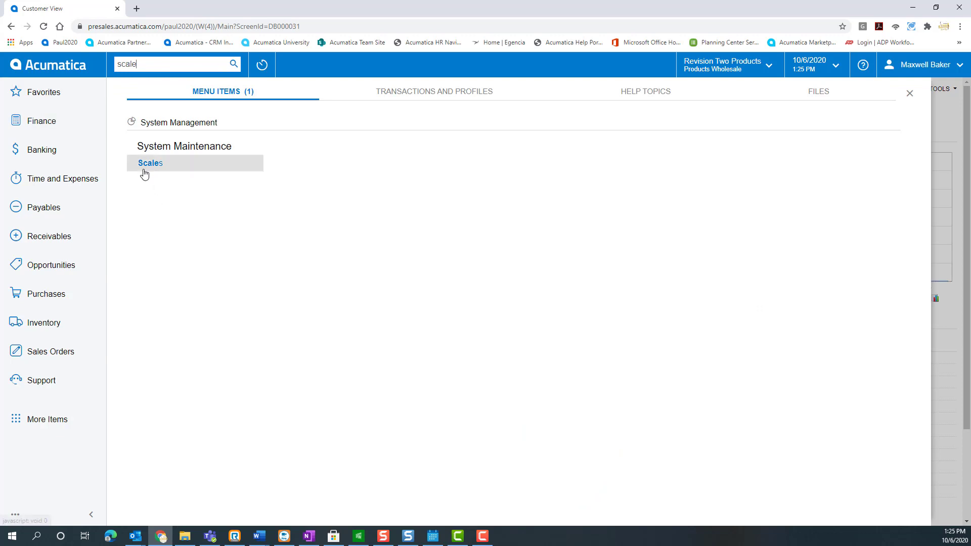
pyautogui.click(149, 163)
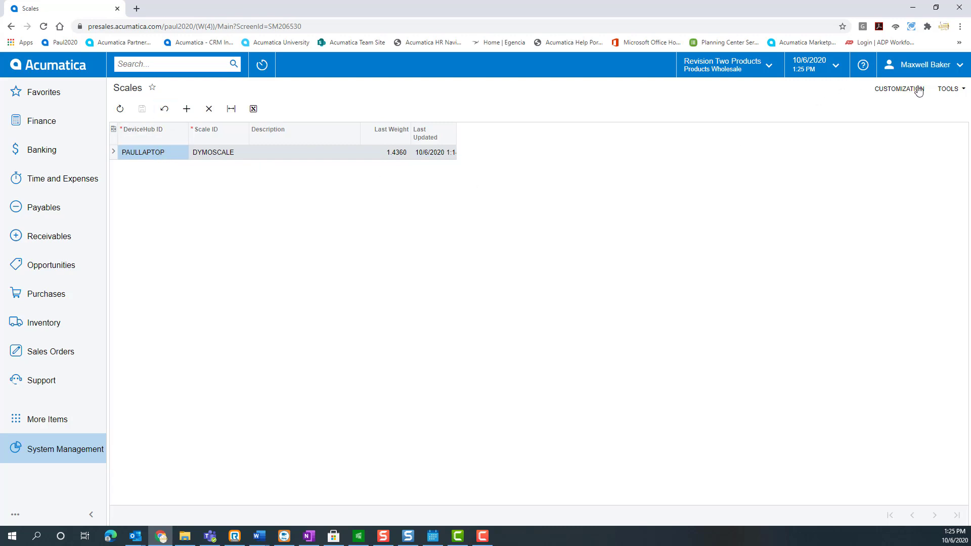
pyautogui.click(961, 66)
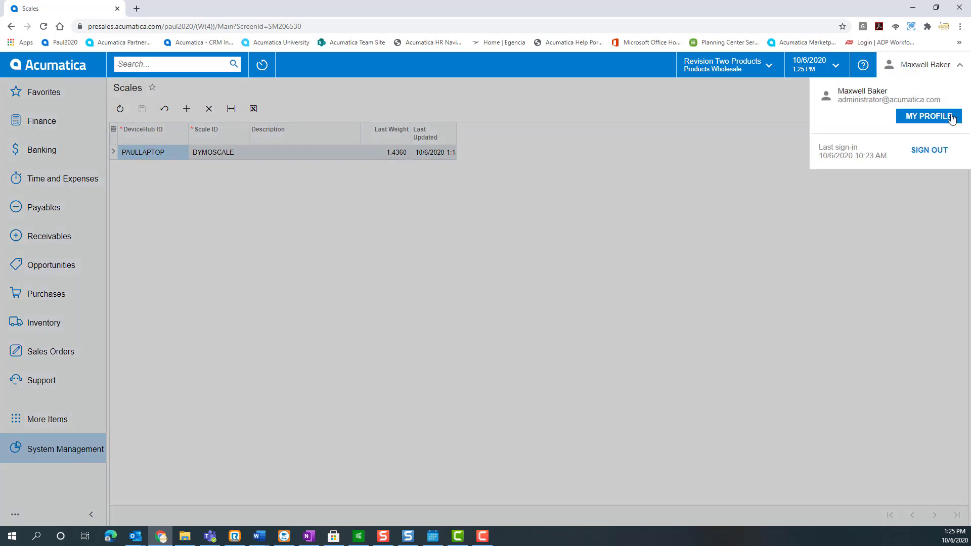
pyautogui.click(928, 116)
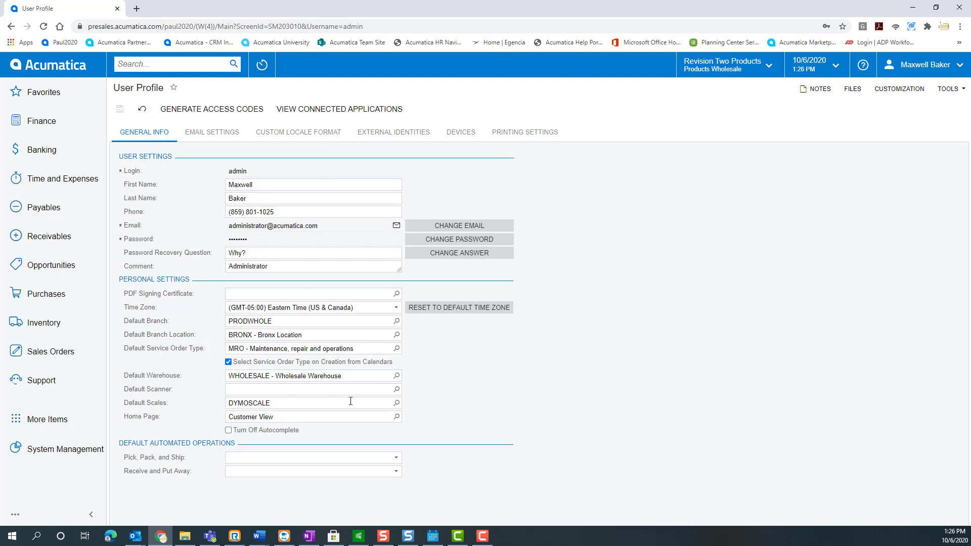
# Review the Warehouse Management settings in Sales Orders Preferences, including per-package weight confirmation.
pyautogui.click(48, 66)
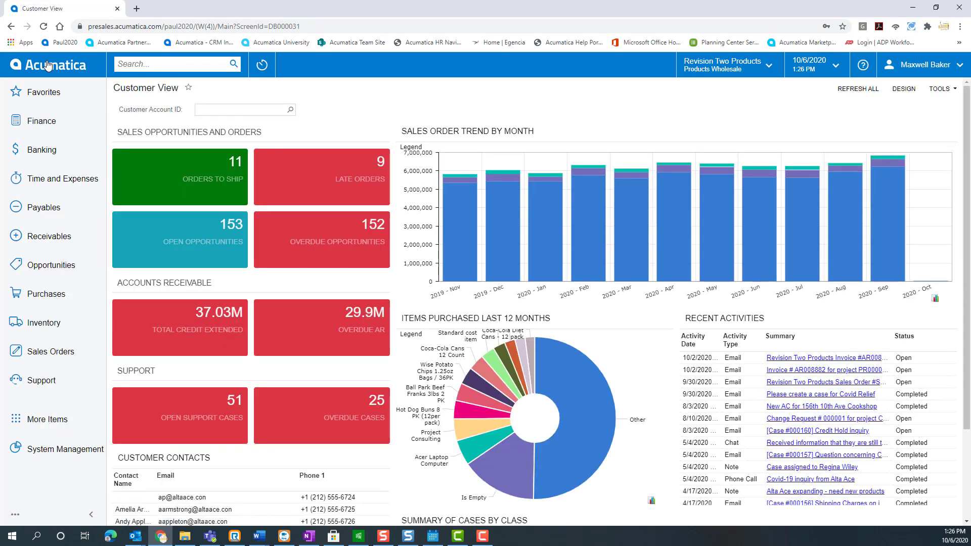
pyautogui.click(51, 351)
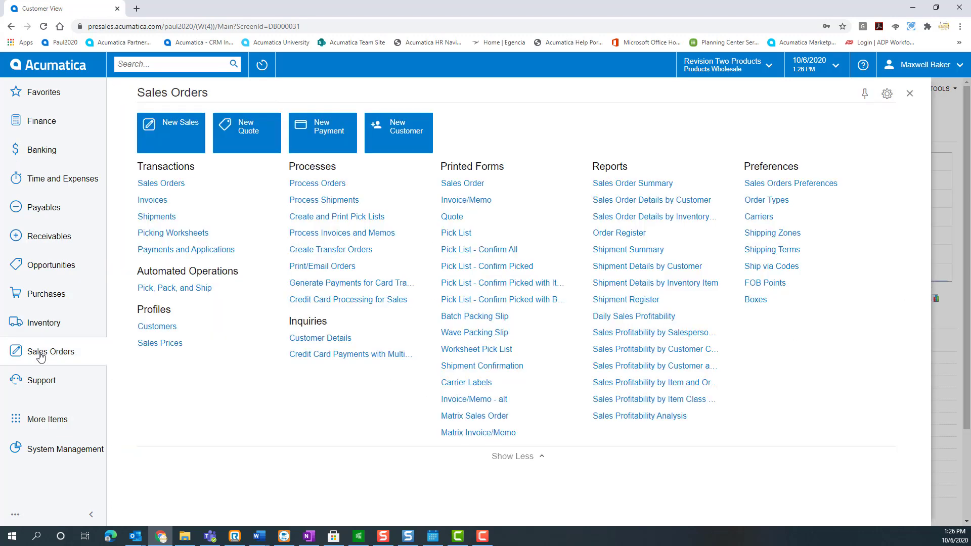
pyautogui.click(790, 183)
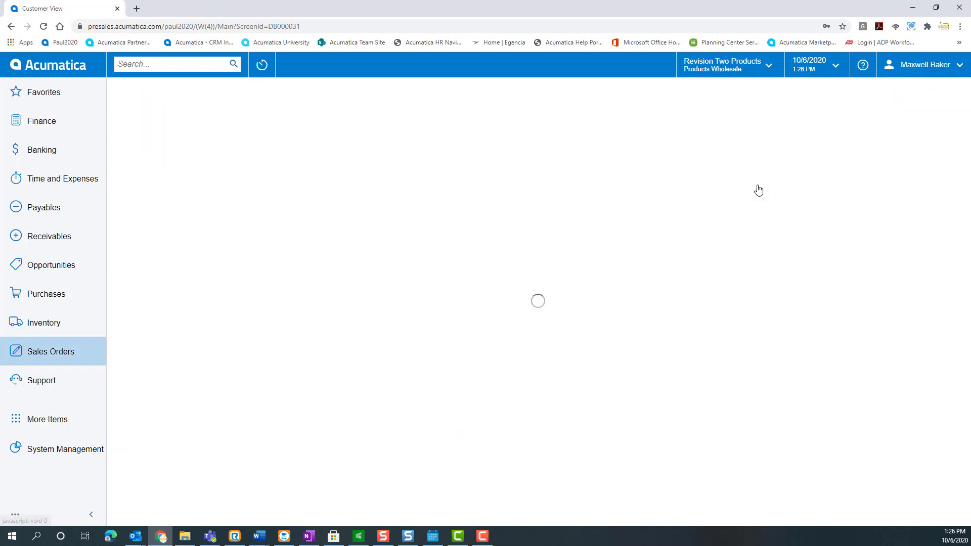
pyautogui.click(390, 132)
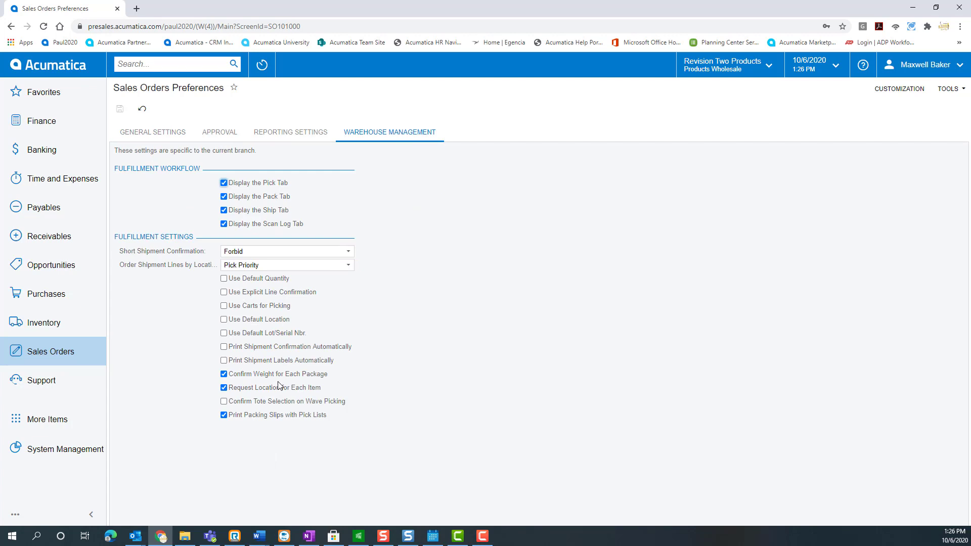
# Check the Pick, Pack, and Ship user settings showing the DYMOSCALE digital scale enabled.
pyautogui.click(55, 355)
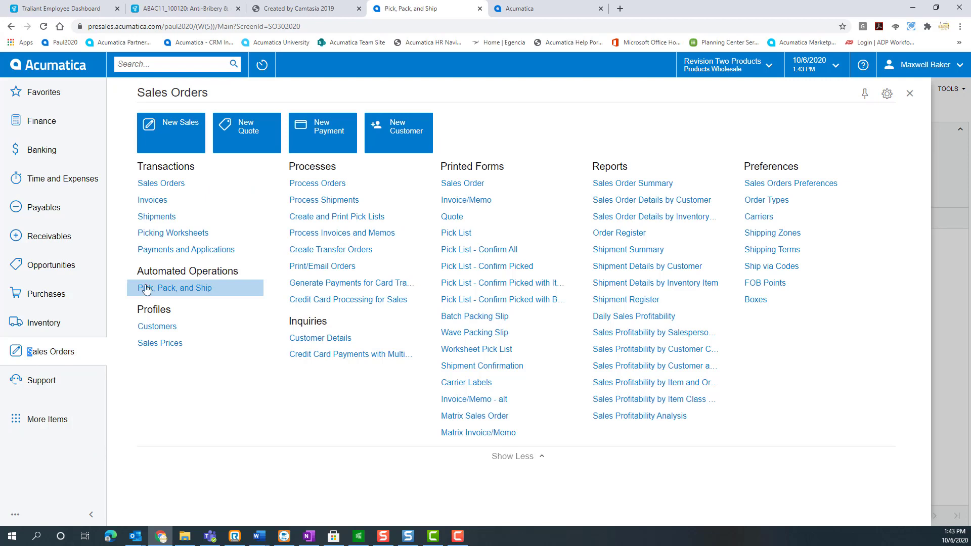
pyautogui.click(177, 291)
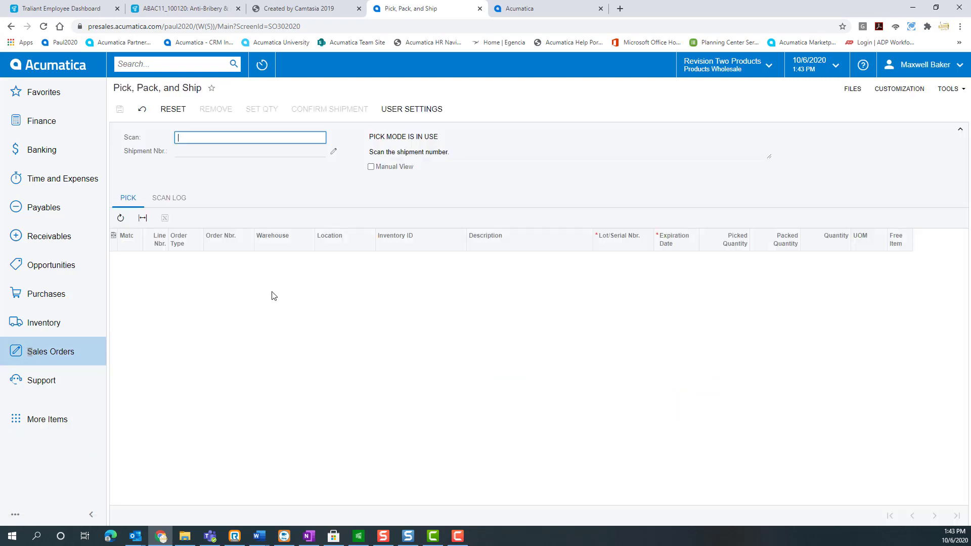
pyautogui.click(411, 109)
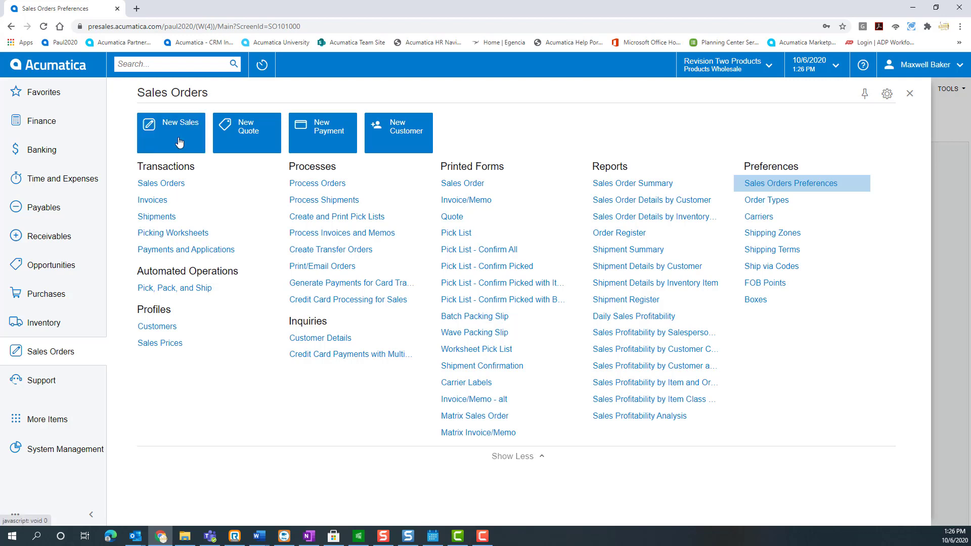
# Start a new sales order for ABC Studios Inc with the description 'Laptop'.
pyautogui.click(180, 142)
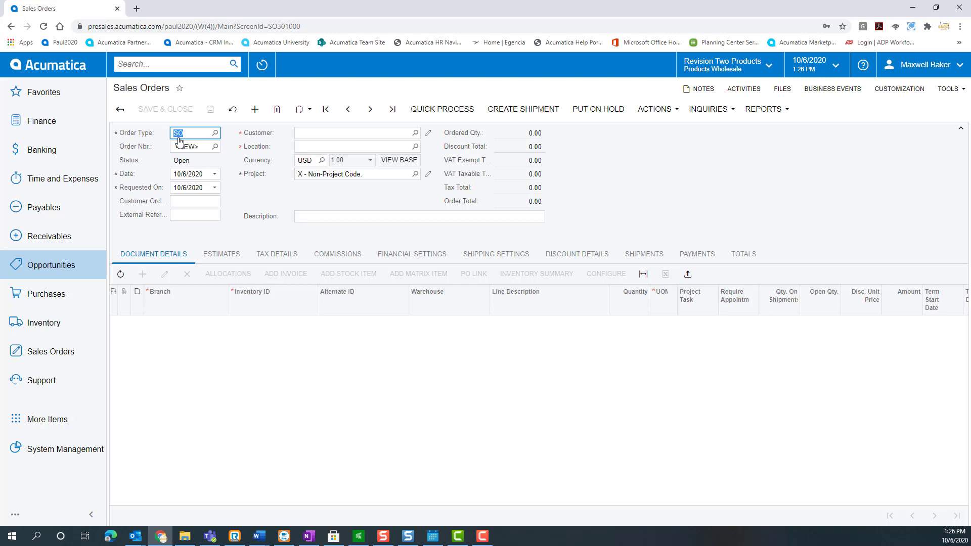
pyautogui.press('Tab')
pyautogui.press('Tab')
pyautogui.press('Tab')
pyautogui.press('Tab')
pyautogui.write('ab')
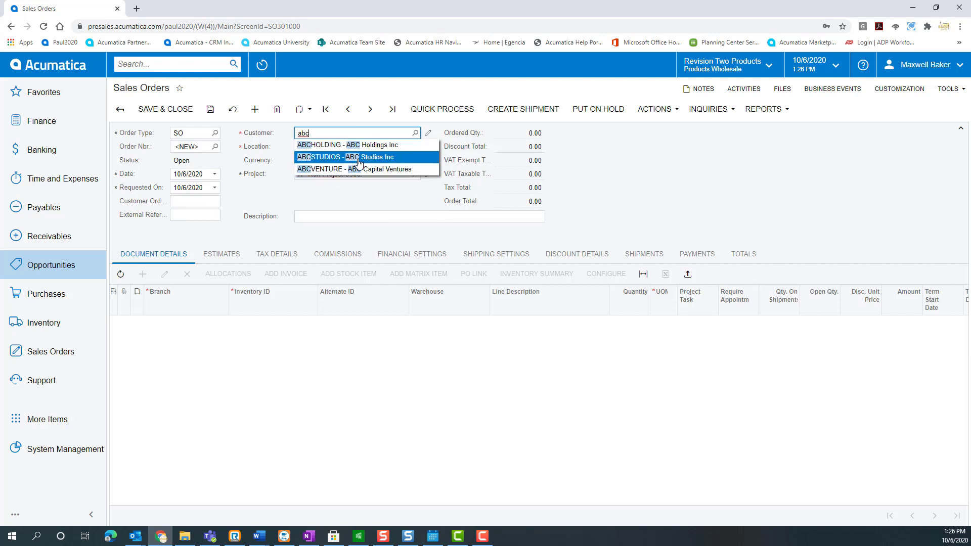
pyautogui.click(360, 157)
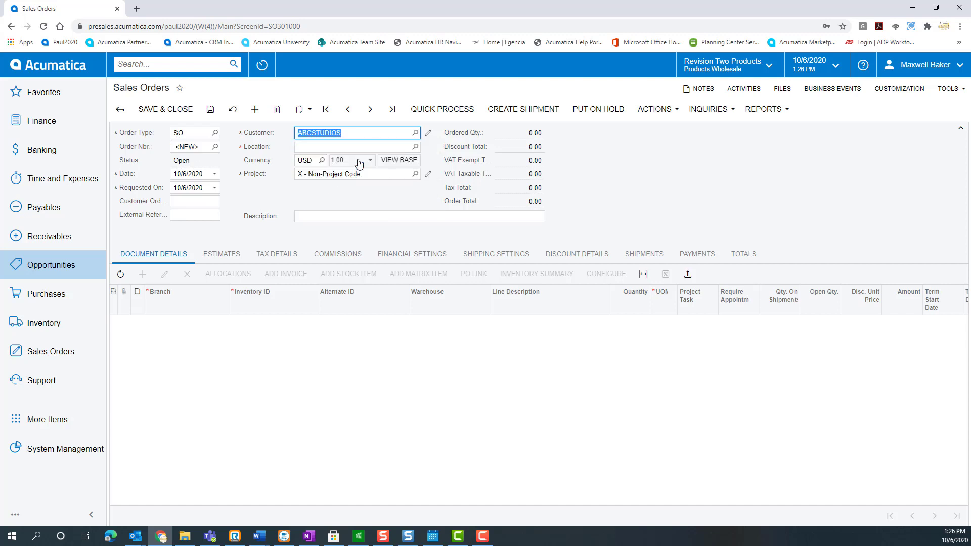
pyautogui.click(333, 217)
pyautogui.write('Laptop')
# Add an Acer Laptop Computer (AACOMPUT01) line and save order SO005799.
pyautogui.click(142, 273)
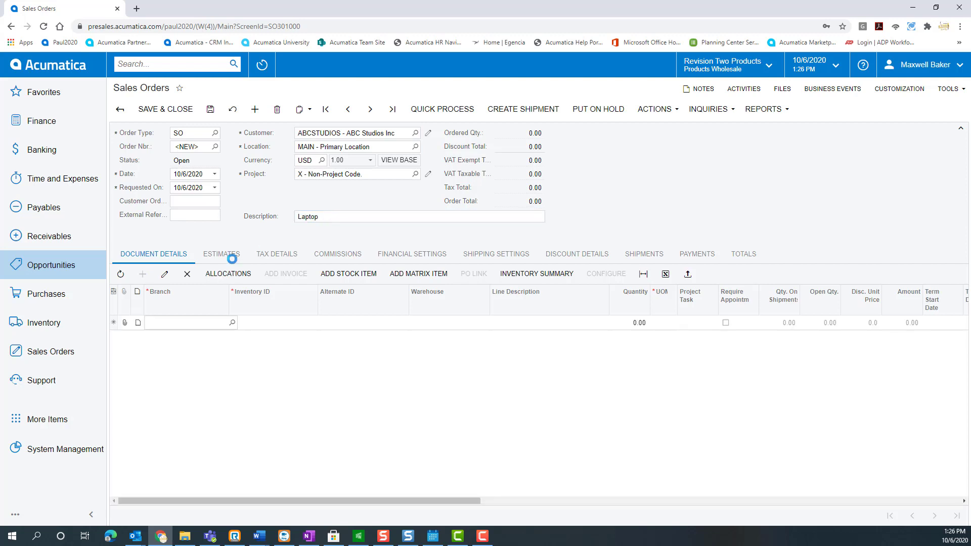
pyautogui.click(295, 323)
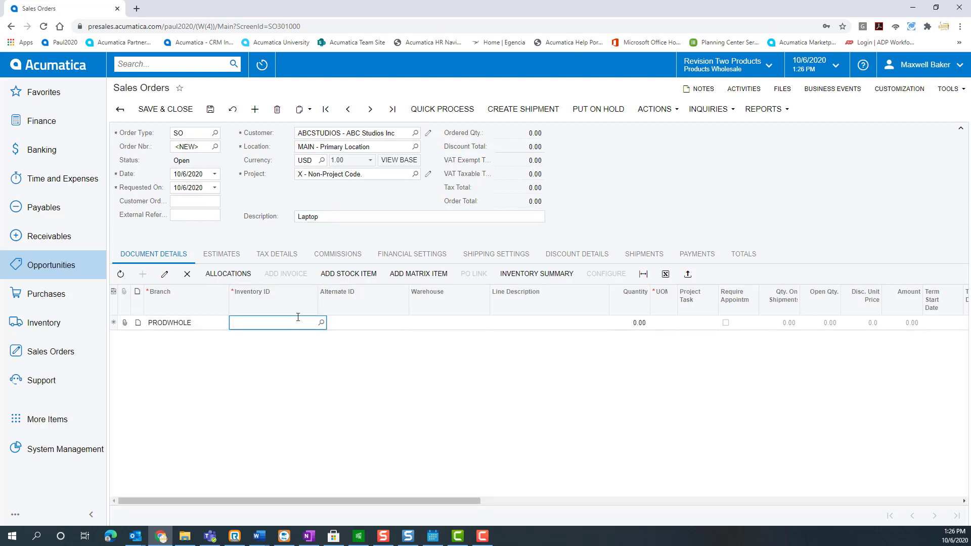
pyautogui.write('cer')
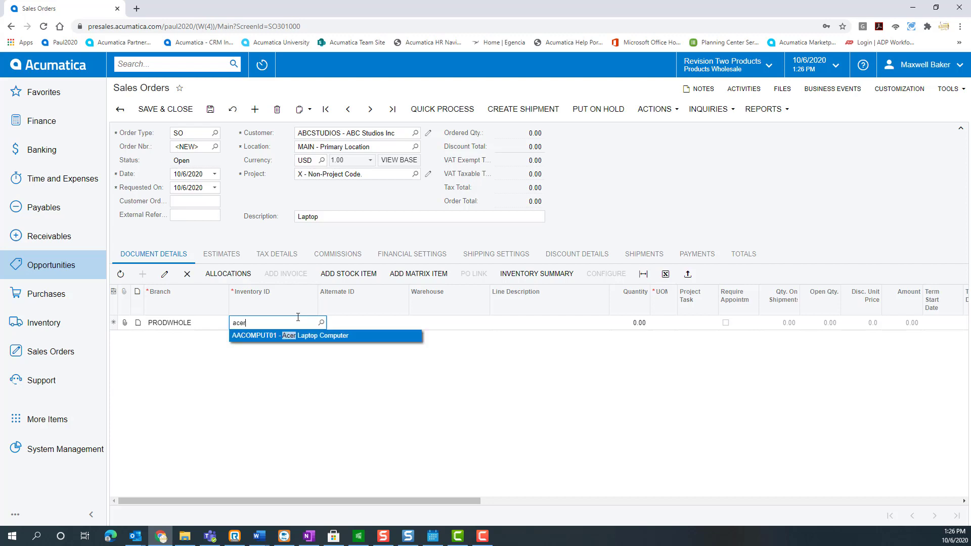
pyautogui.click(307, 336)
pyautogui.press('Tab')
pyautogui.click(211, 110)
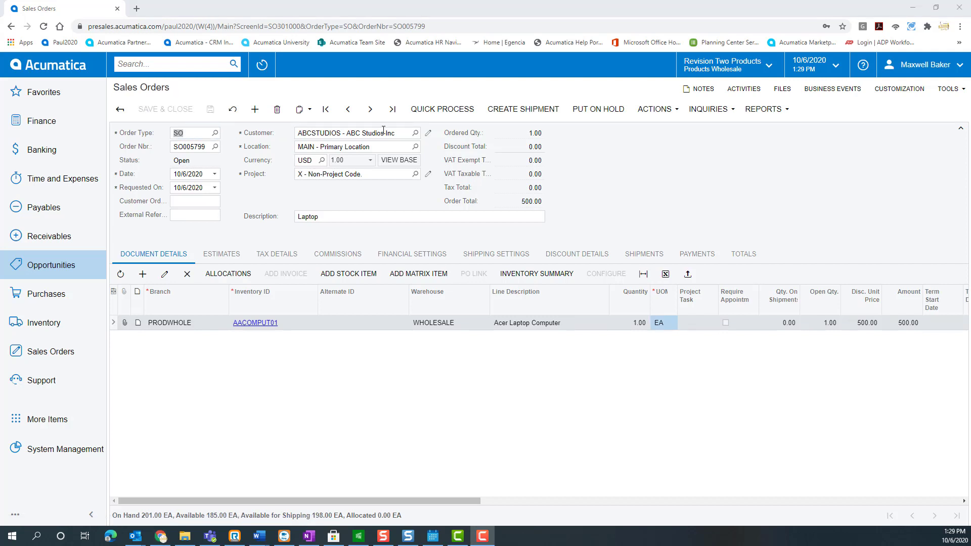
# Create shipment 003413 for the order and generate its pick list.
pyautogui.click(524, 109)
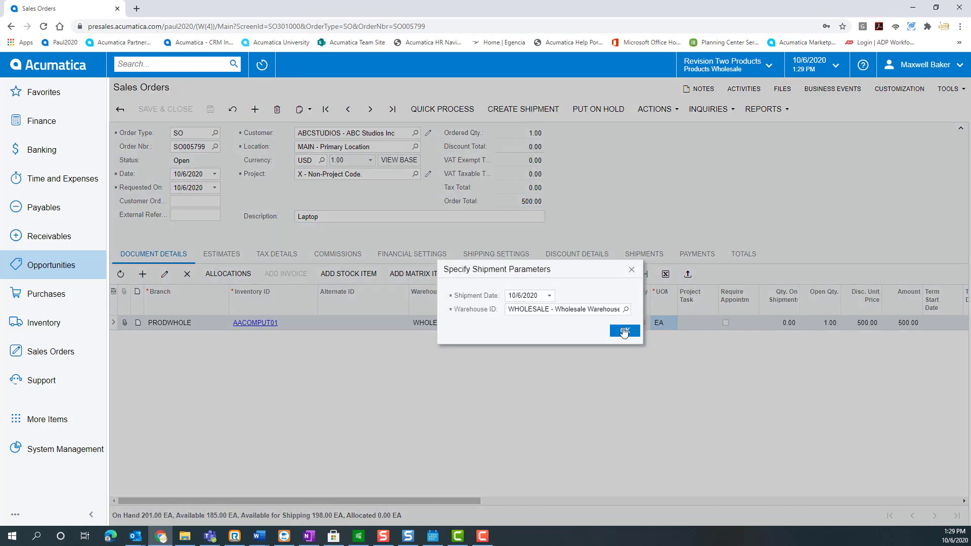
pyautogui.click(624, 332)
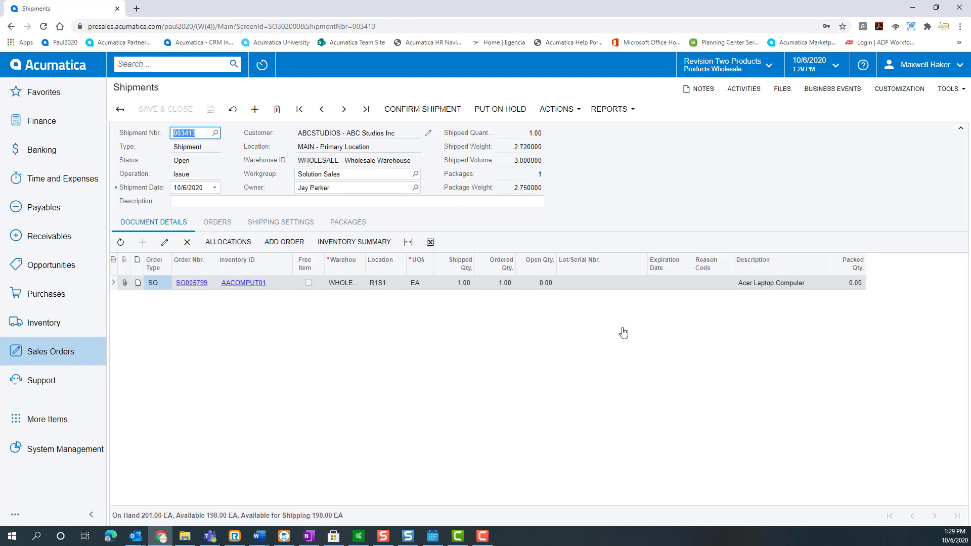
pyautogui.click(560, 109)
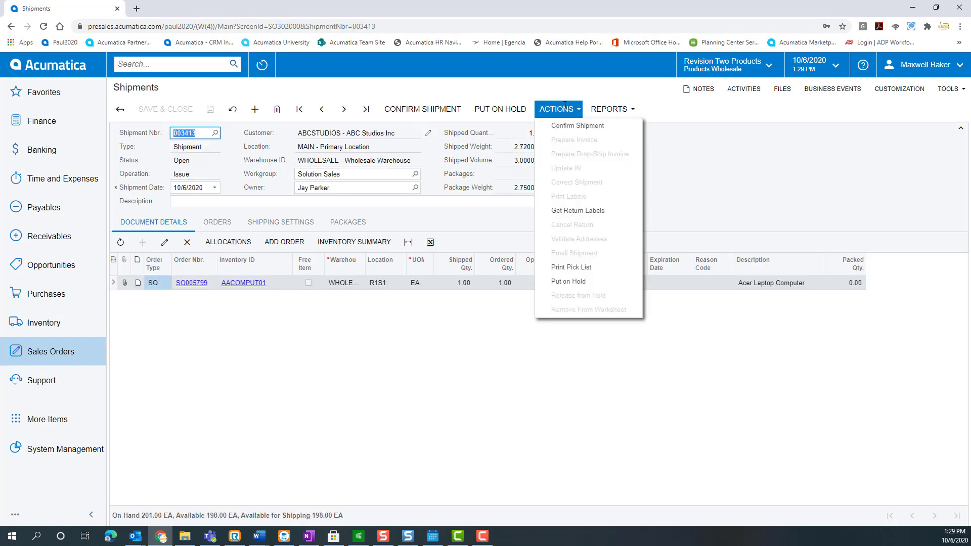
pyautogui.click(578, 268)
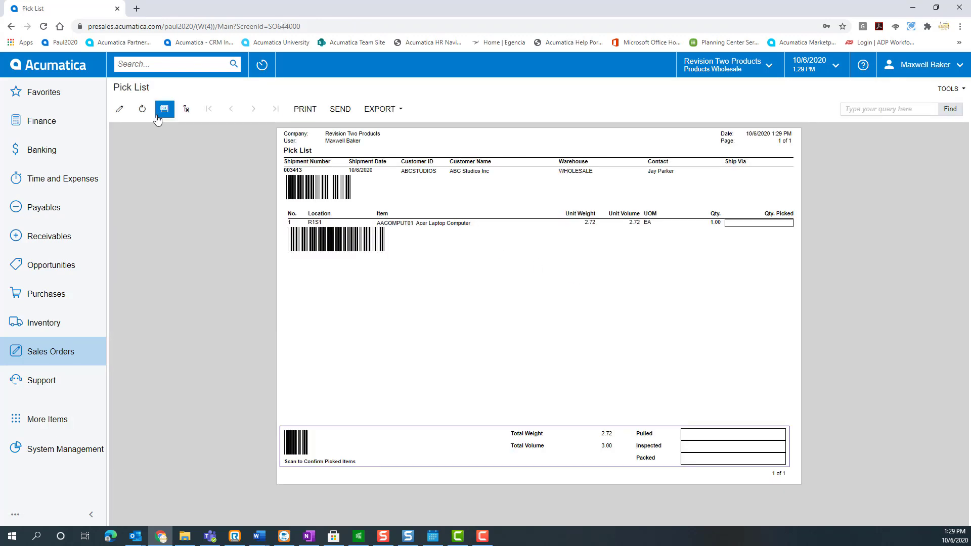
# Print the pick list for shipment 003413 and go to Pick, Pack, and Ship.
pyautogui.click(295, 111)
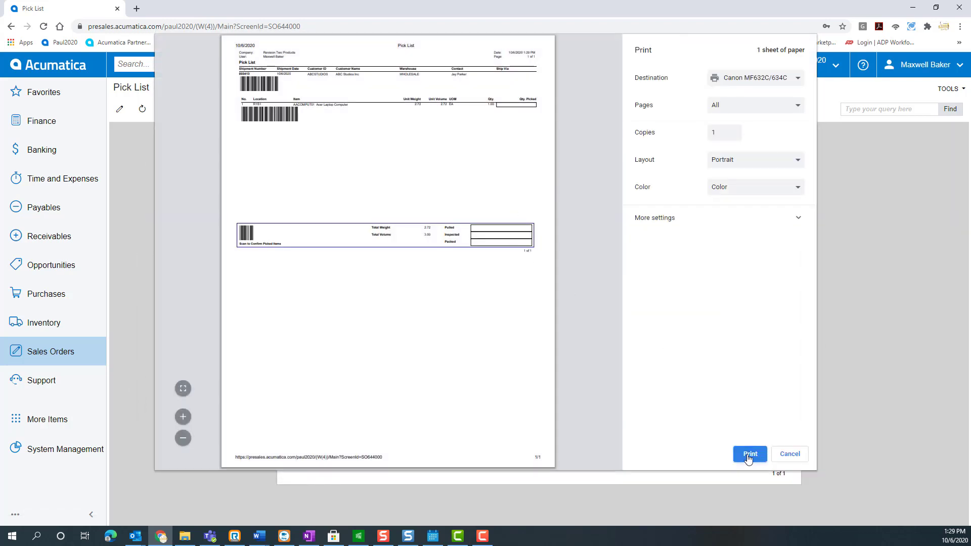
pyautogui.click(750, 454)
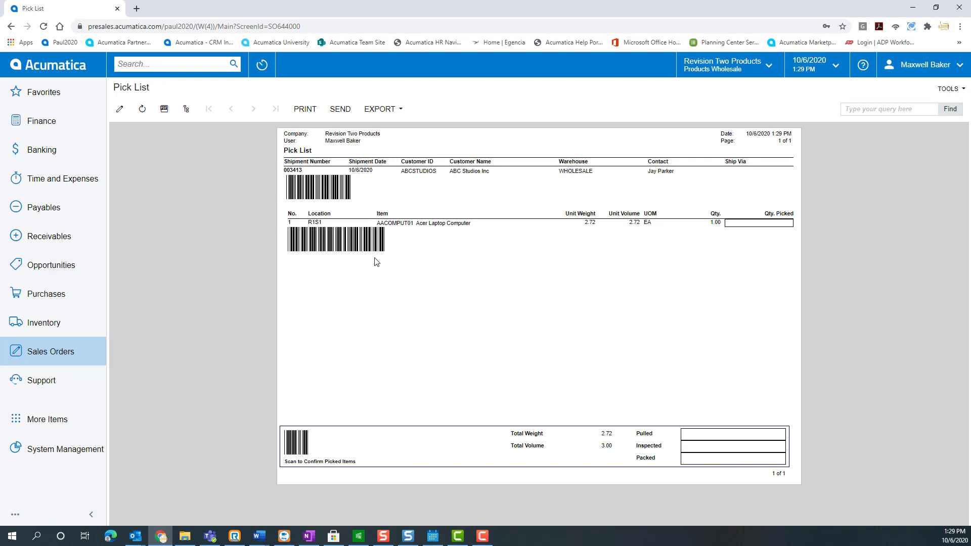
pyautogui.click(63, 355)
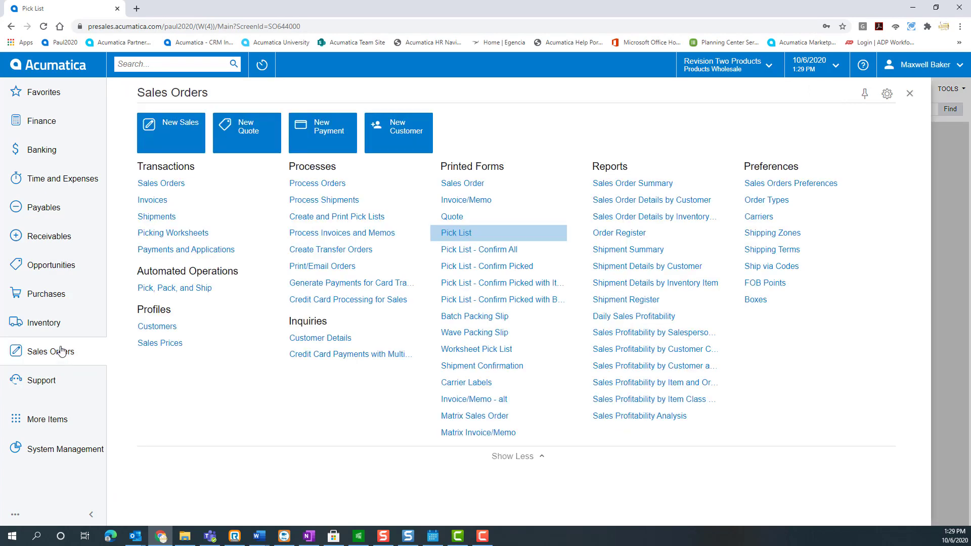
pyautogui.click(175, 288)
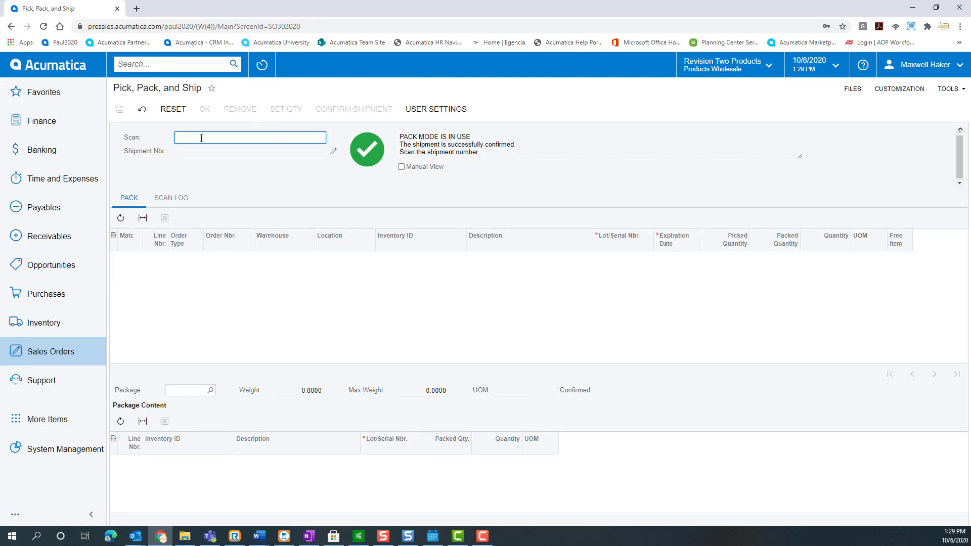
pyautogui.write('@pick')
pyautogui.press('Return')
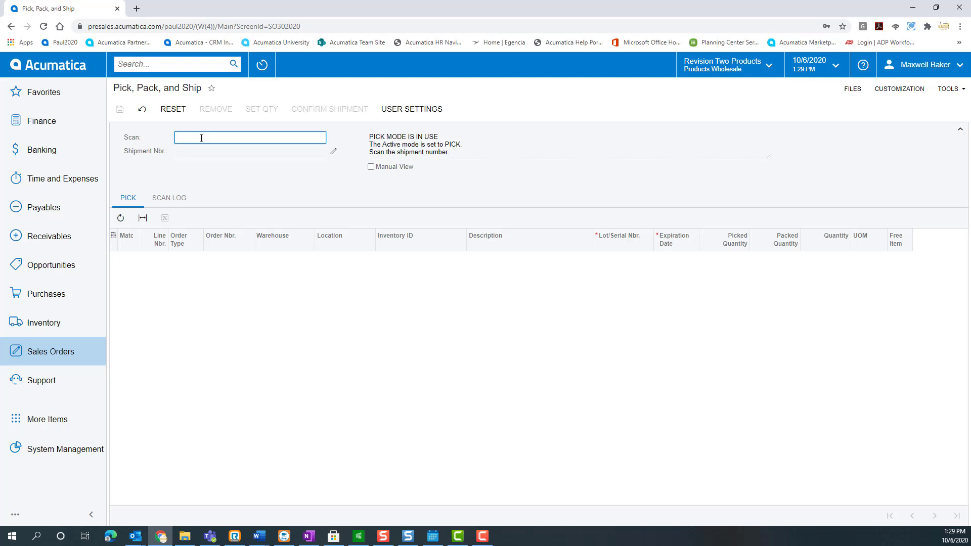
pyautogui.write('003413')
pyautogui.press('Return')
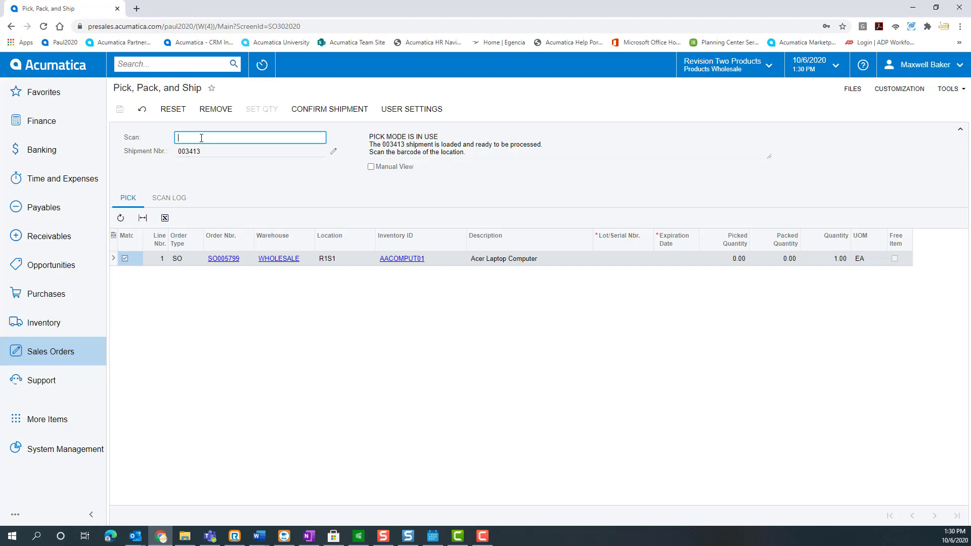
pyautogui.write('R1S1')
pyautogui.press('Return')
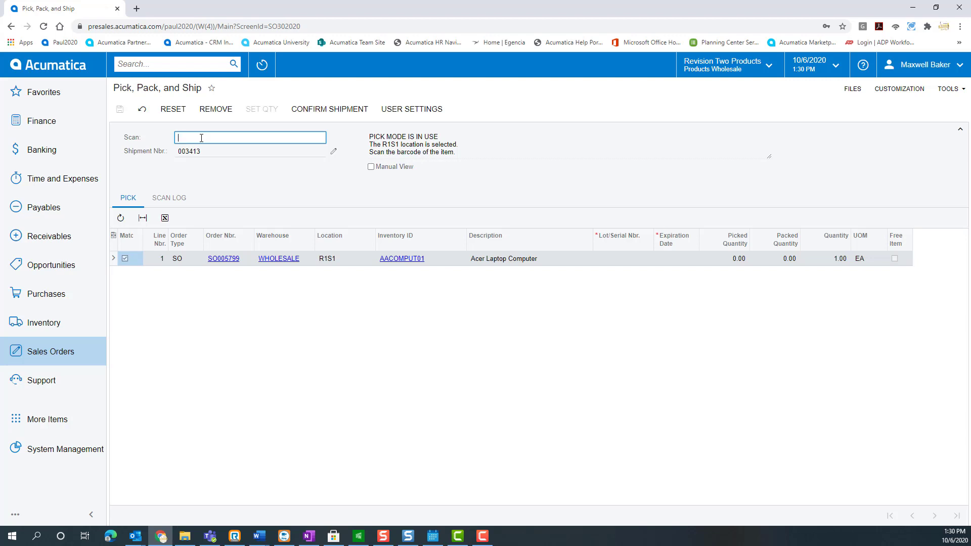
pyautogui.write('AACOMPUT01')
pyautogui.press('Return')
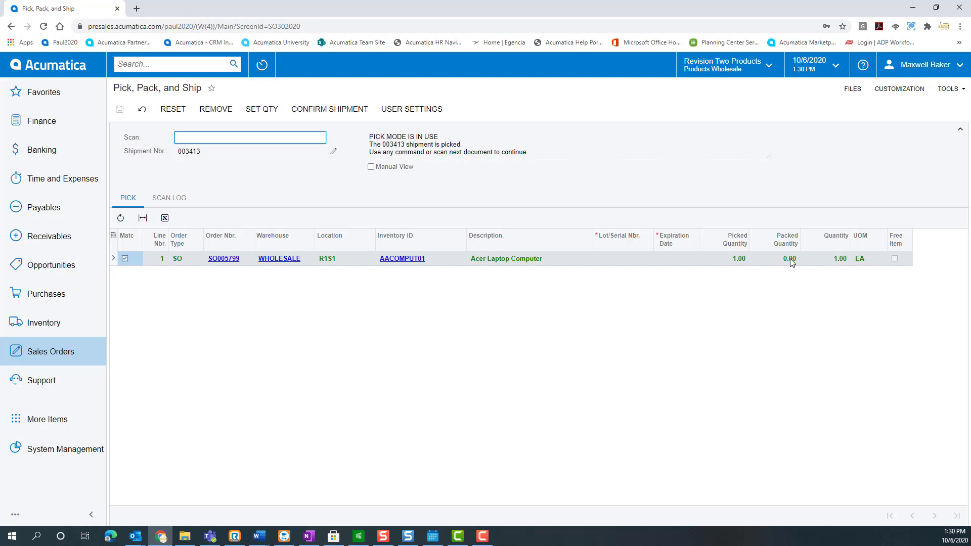
pyautogui.write('@poa')
pyautogui.press('BackSpace')
pyautogui.write('ac')
pyautogui.write('k')
pyautogui.press('Return')
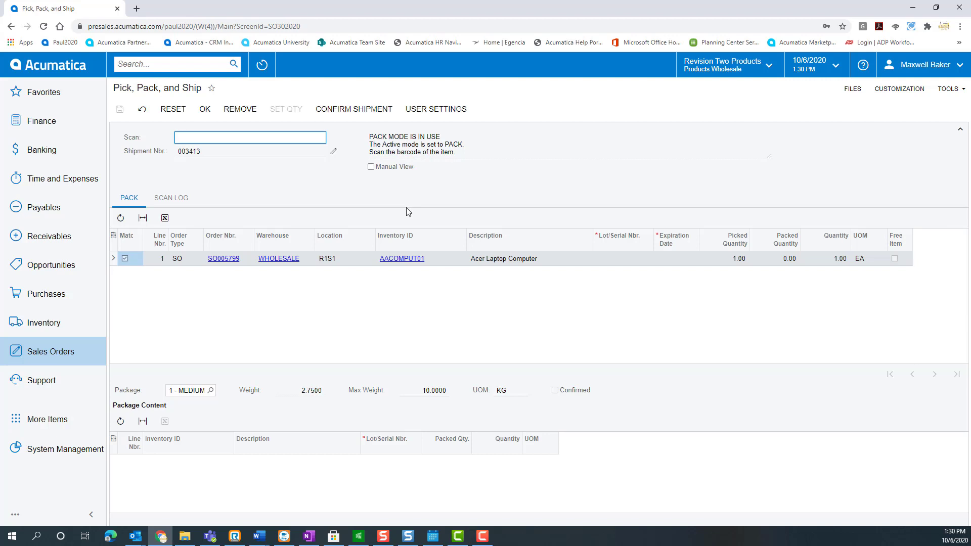
pyautogui.write('AACOMPUT01')
pyautogui.press('Return')
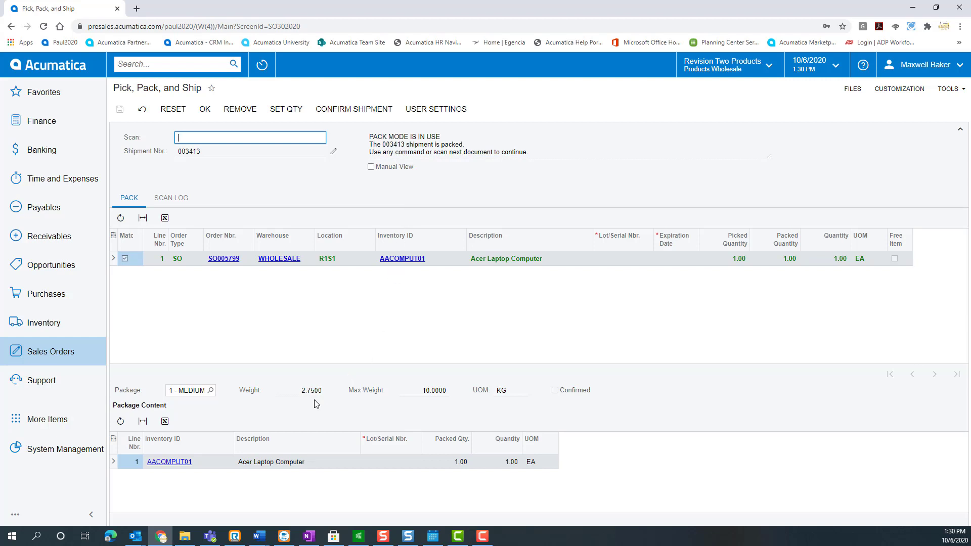
# Confirm the 1.4360 package weight from the scale and confirm shipment 003413.
pyautogui.click(299, 391)
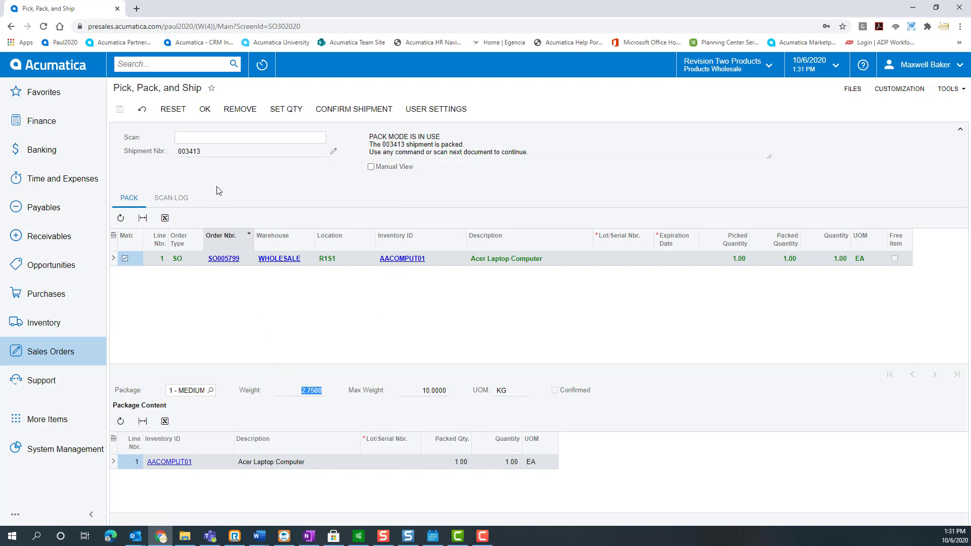
pyautogui.click(204, 108)
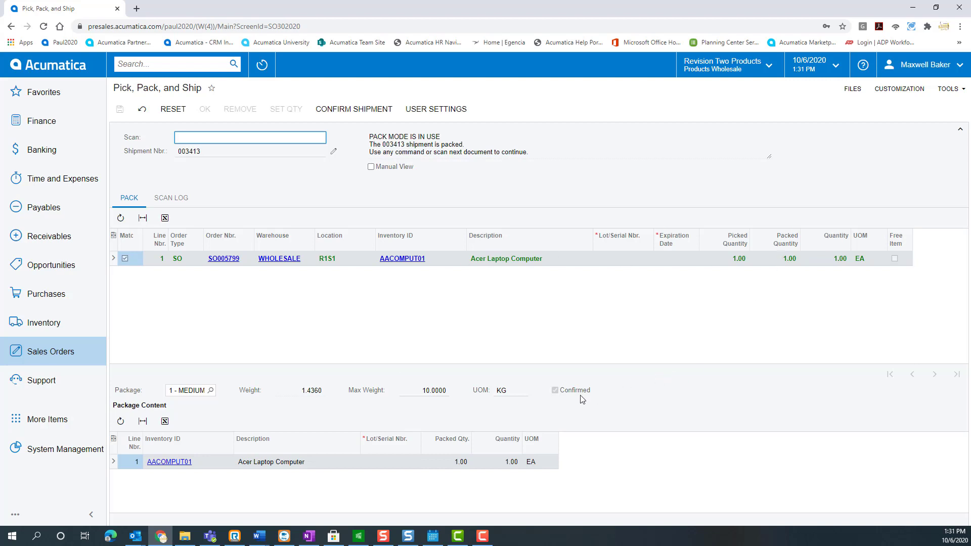
pyautogui.click(365, 118)
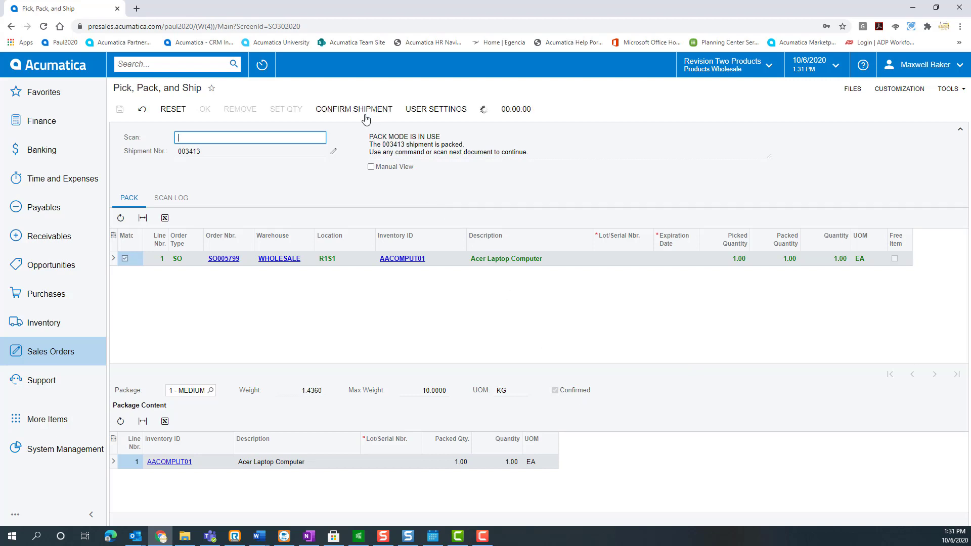